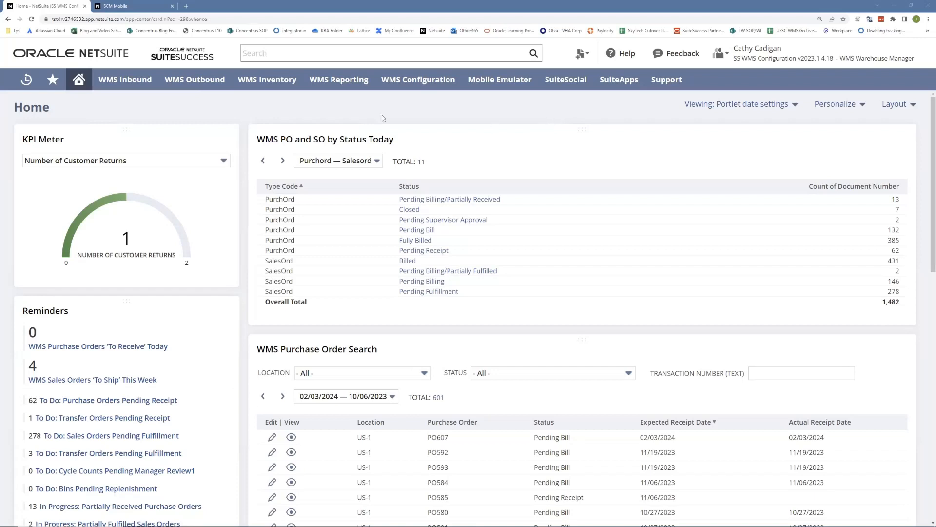
# Step: From WMS Inventory > Cycle Count > Create Cycle Count Plans, open a new plan form
pyautogui.moveTo(281, 84)
pyautogui.moveTo(281, 190)
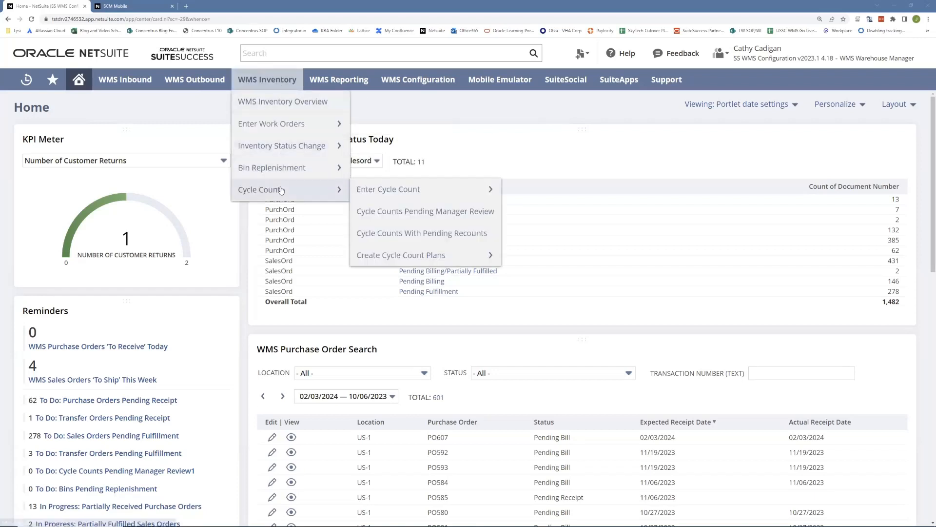
pyautogui.moveTo(407, 257)
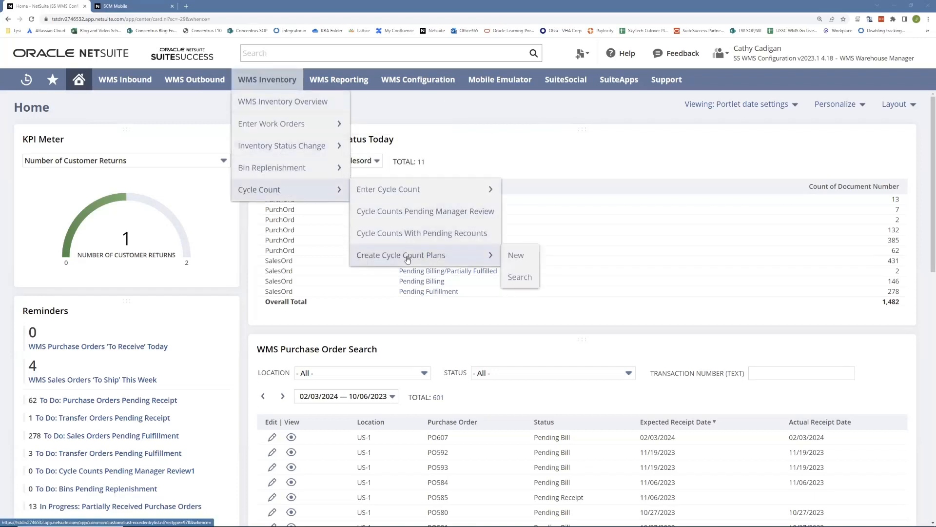
pyautogui.click(410, 256)
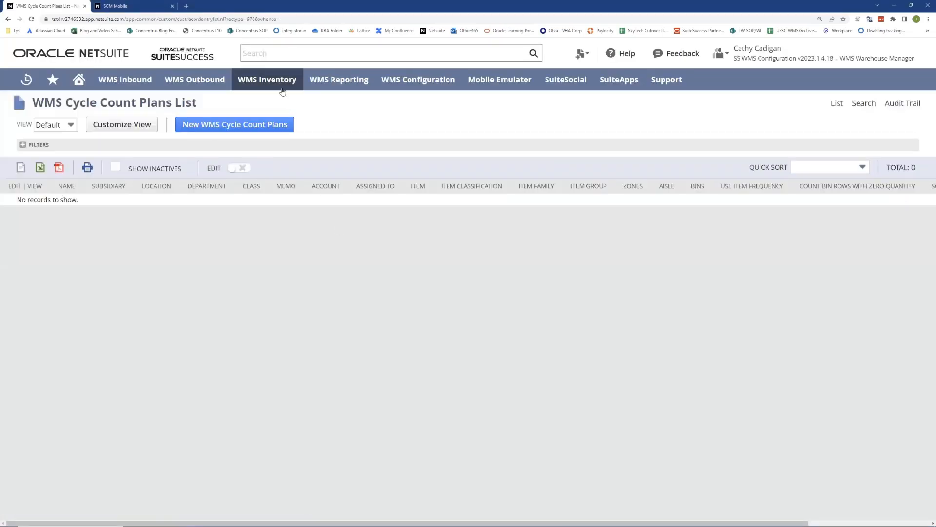
pyautogui.click(216, 127)
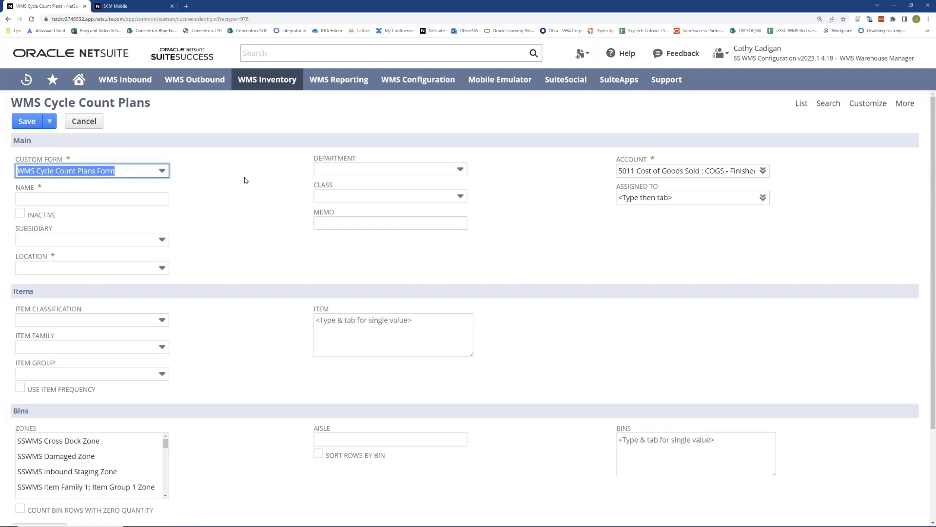
# Step: Enter 'Sample Count for Short & Suite' as the name, with subsidiary Headquarters : United States and location US-1
pyautogui.click(52, 195)
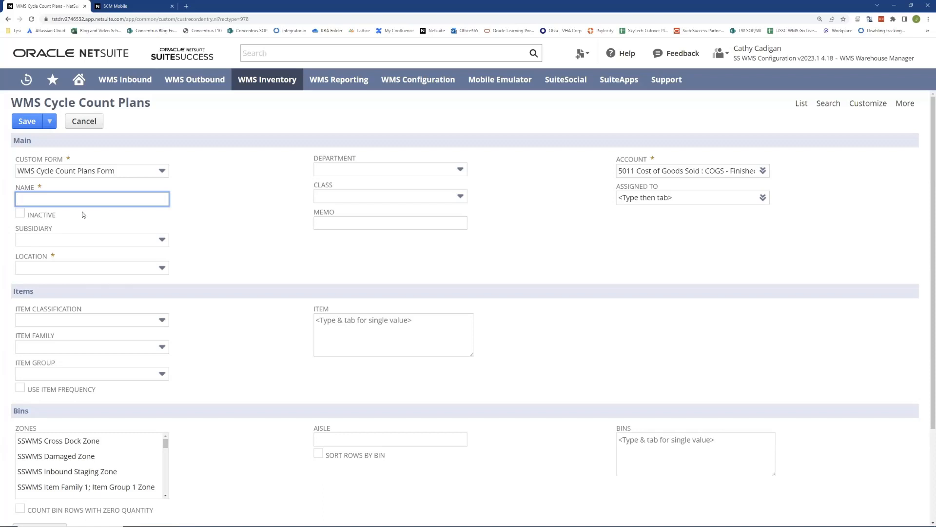
pyautogui.write('Sample Count for Short & Suite')
pyautogui.click(63, 239)
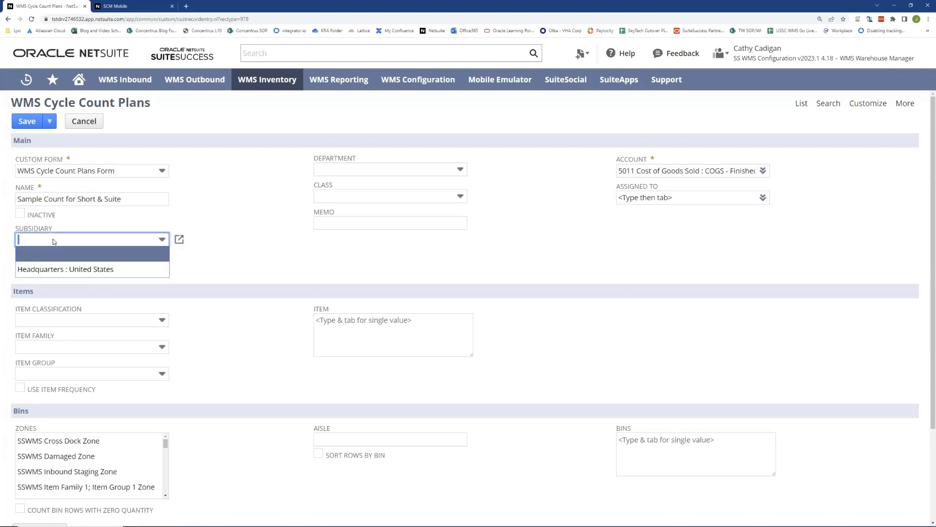
pyautogui.click(35, 268)
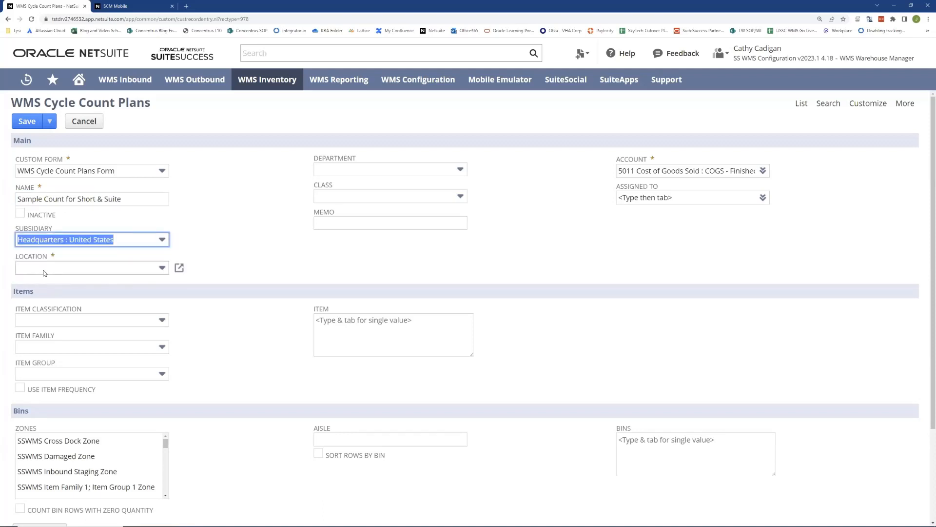
pyautogui.click(43, 269)
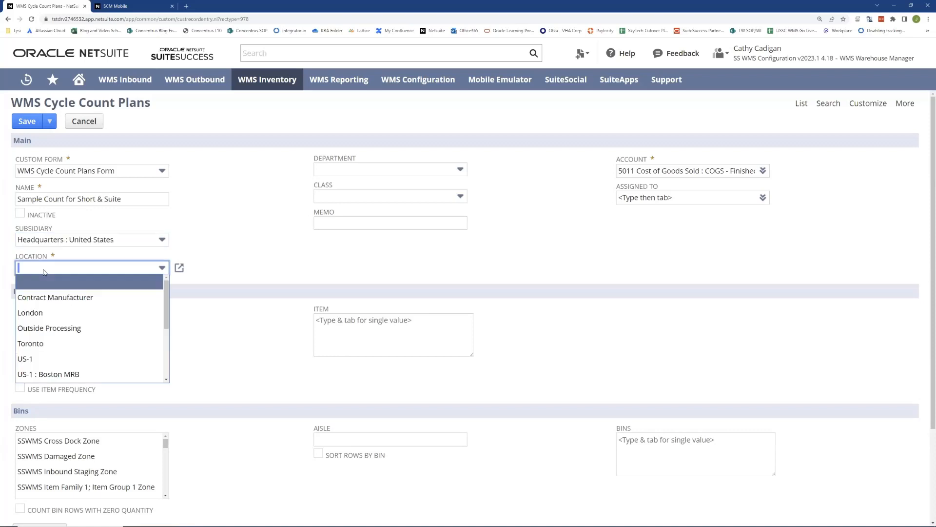
pyautogui.click(48, 360)
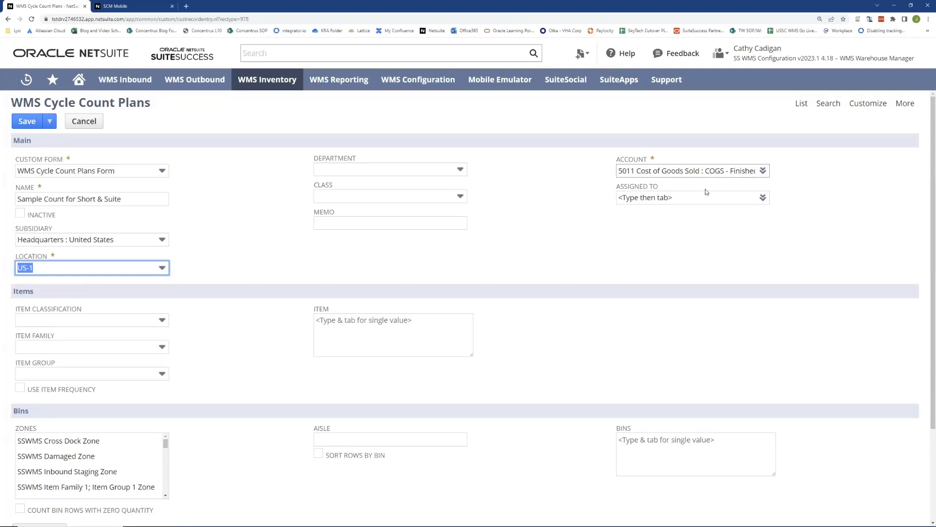
pyautogui.click(595, 202)
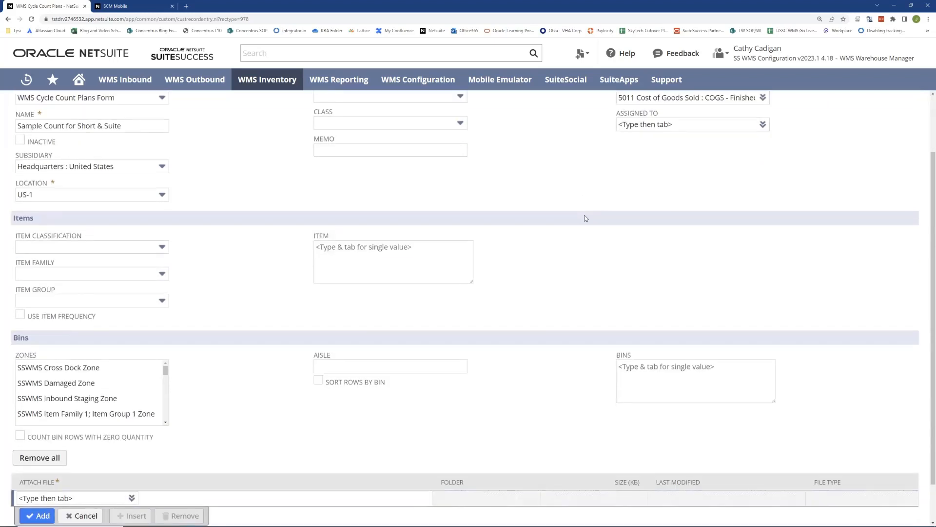
# Step: Add bins Z1-PB-01 and Z1-PB-02 through the Bins chooser and save the plan
pyautogui.scroll(-1, 565, 201)
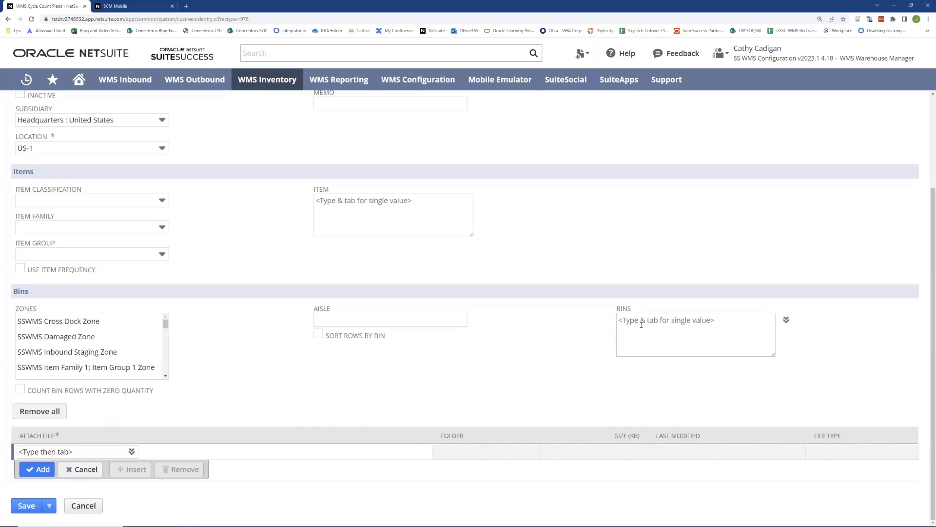
pyautogui.click(786, 319)
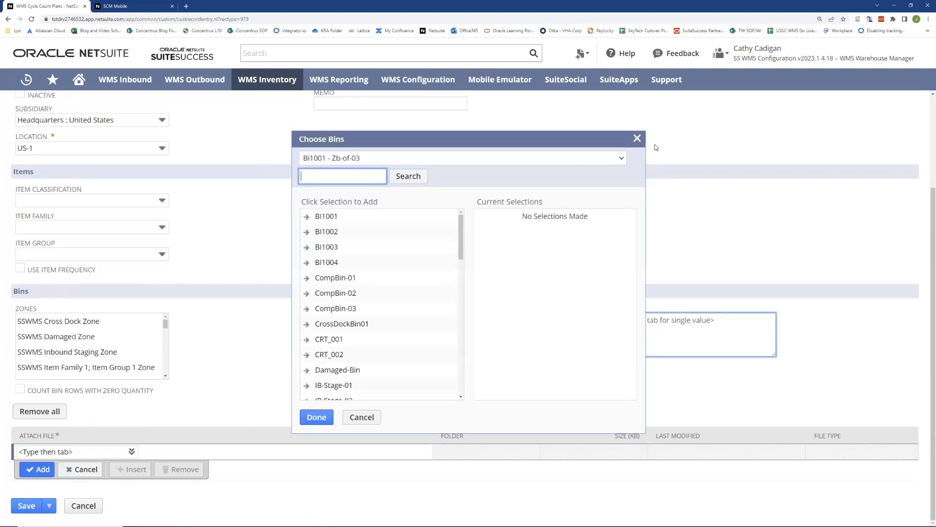
pyautogui.click(637, 138)
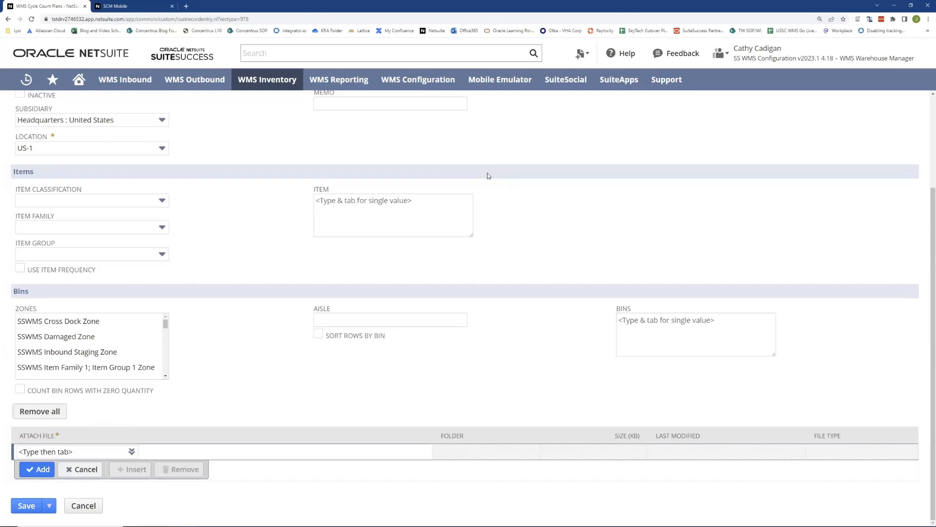
pyautogui.scroll(2, 487, 175)
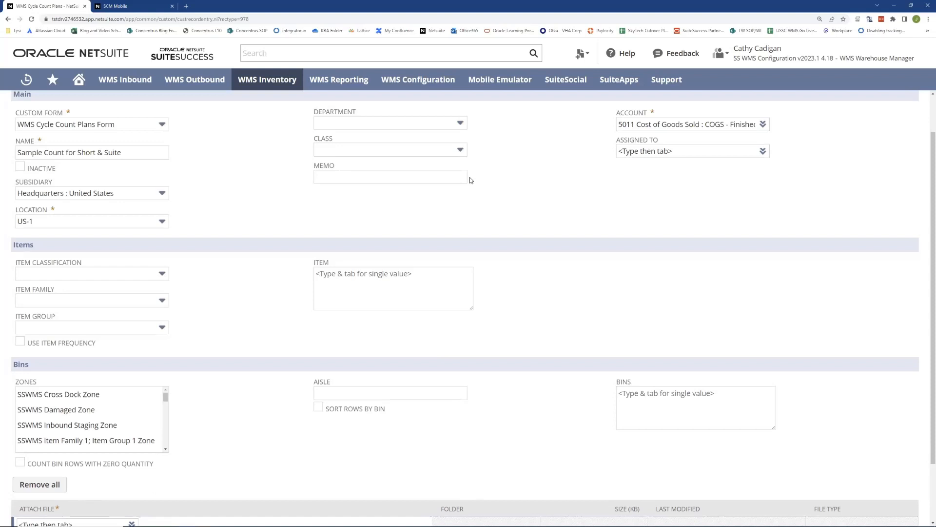
pyautogui.scroll(-2, 773, 319)
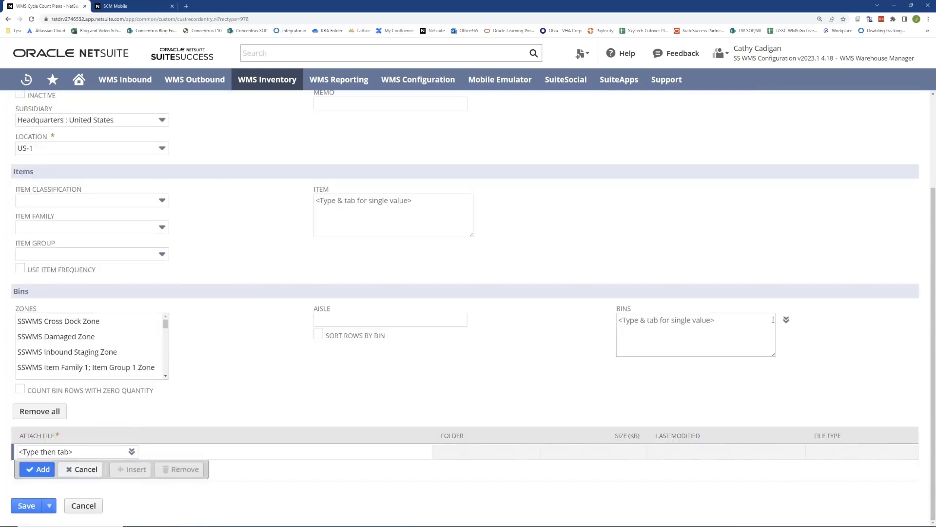
pyautogui.click(786, 319)
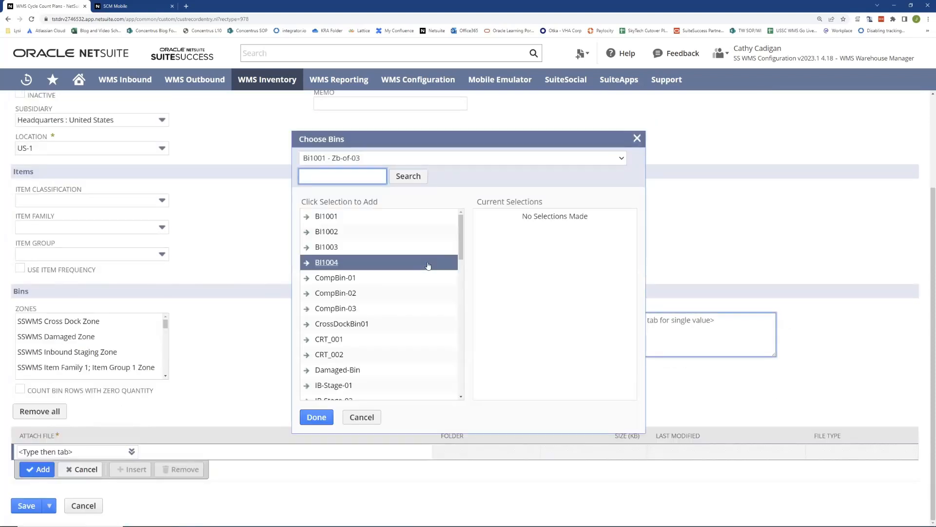
pyautogui.scroll(-10, 428, 266)
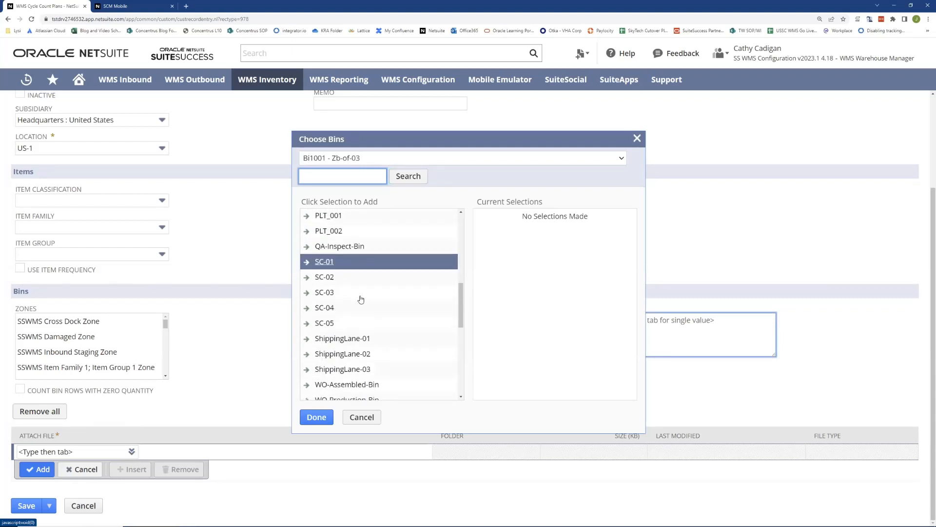
pyautogui.scroll(-4, 360, 299)
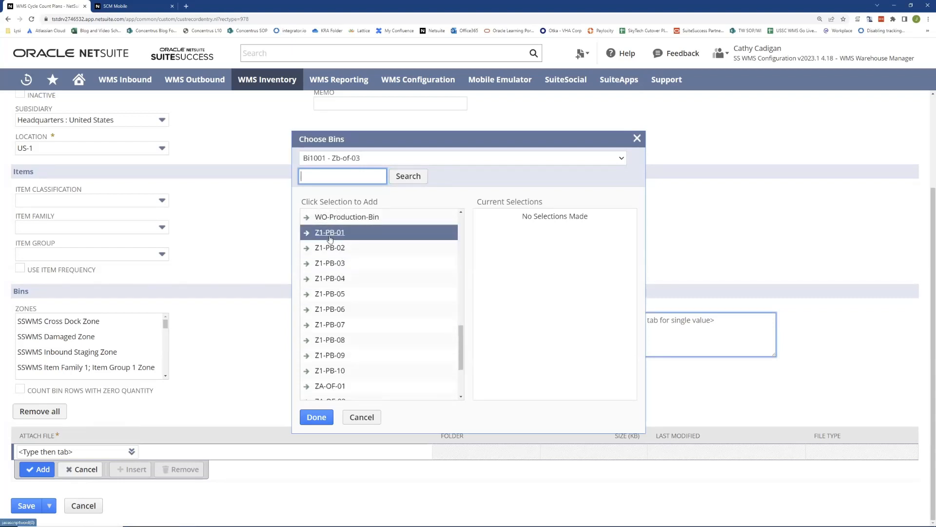
pyautogui.click(330, 233)
pyautogui.click(330, 248)
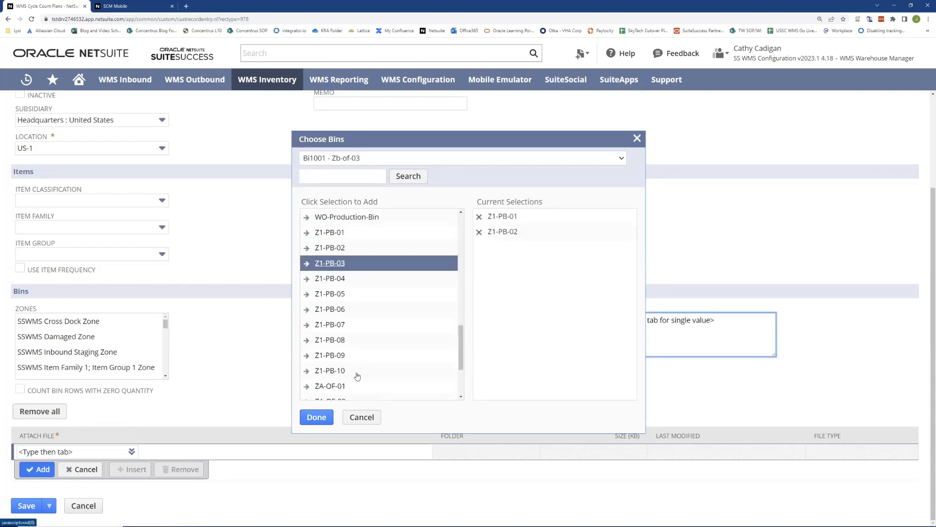
pyautogui.click(315, 417)
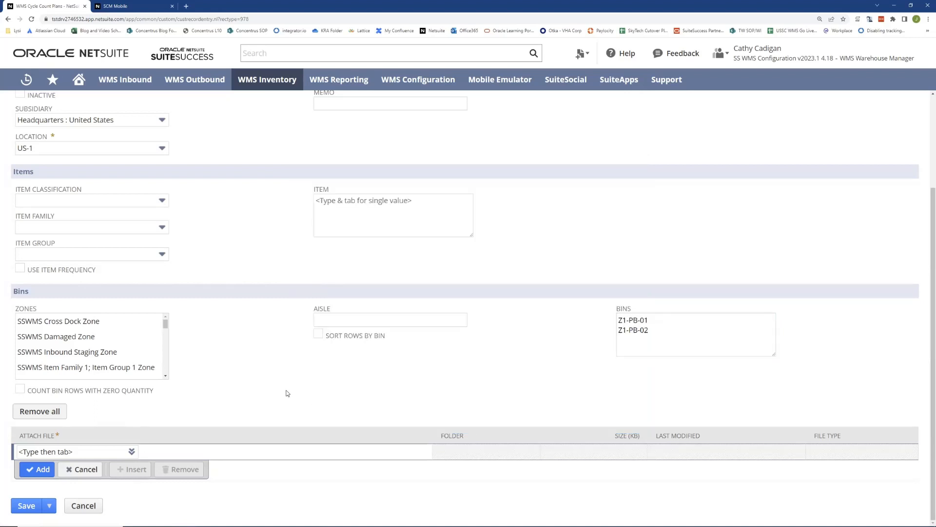
pyautogui.click(18, 507)
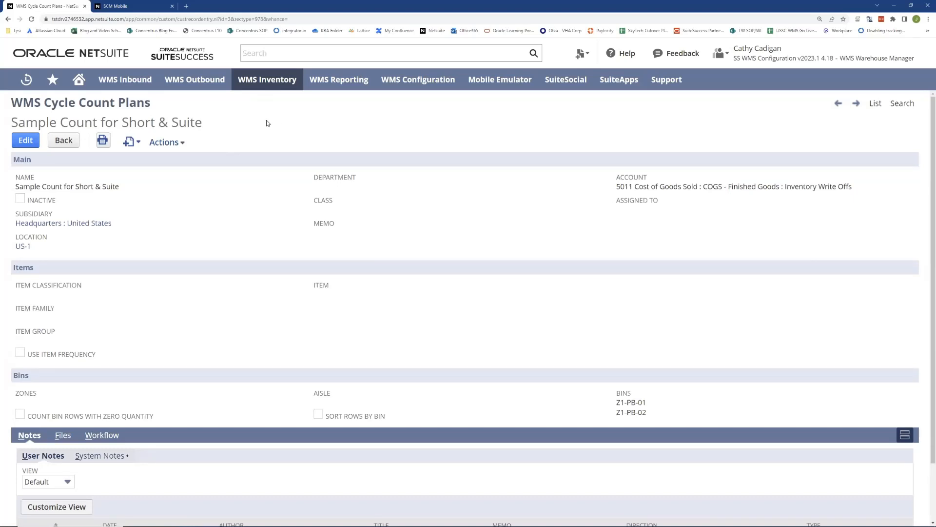
# Step: Reveal Generate Cycle Count from Plan in the WMS Inventory > Cycle Count menu
pyautogui.moveTo(265, 81)
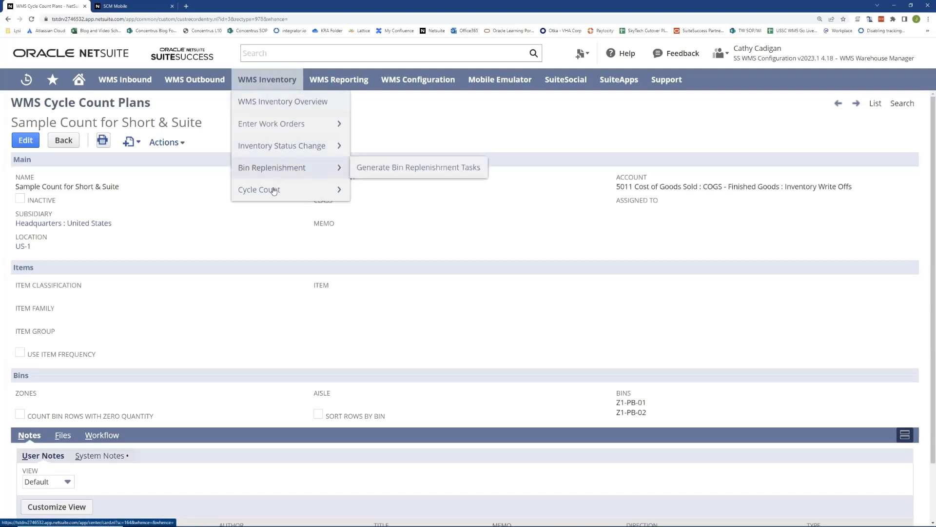
pyautogui.moveTo(273, 193)
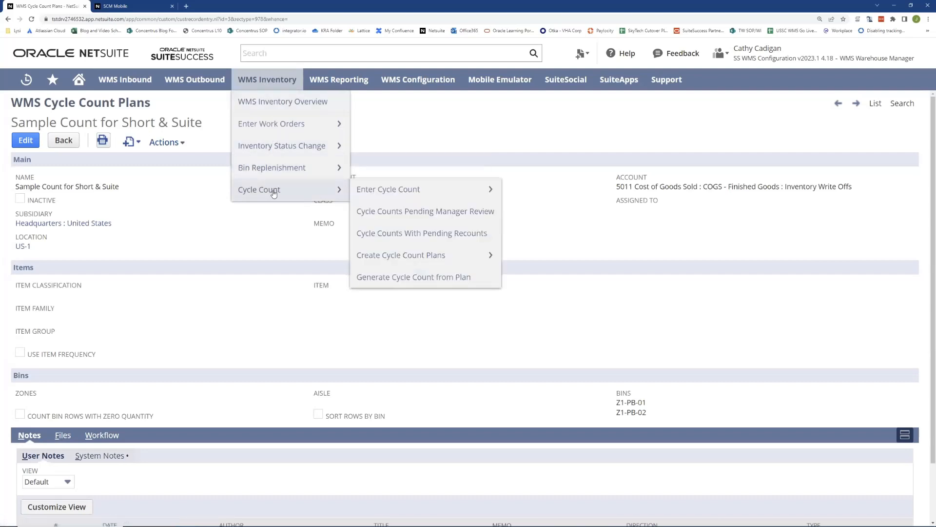
# Step: Choose plan 'Sample Count for Short & Suite', display its bins, and generate and release a count for Z1-PB-02
pyautogui.click(402, 279)
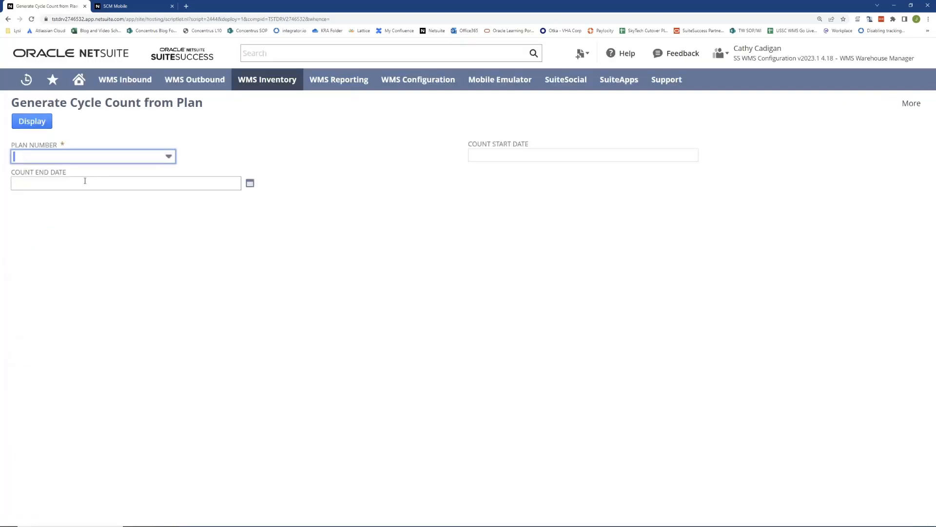
pyautogui.click(41, 157)
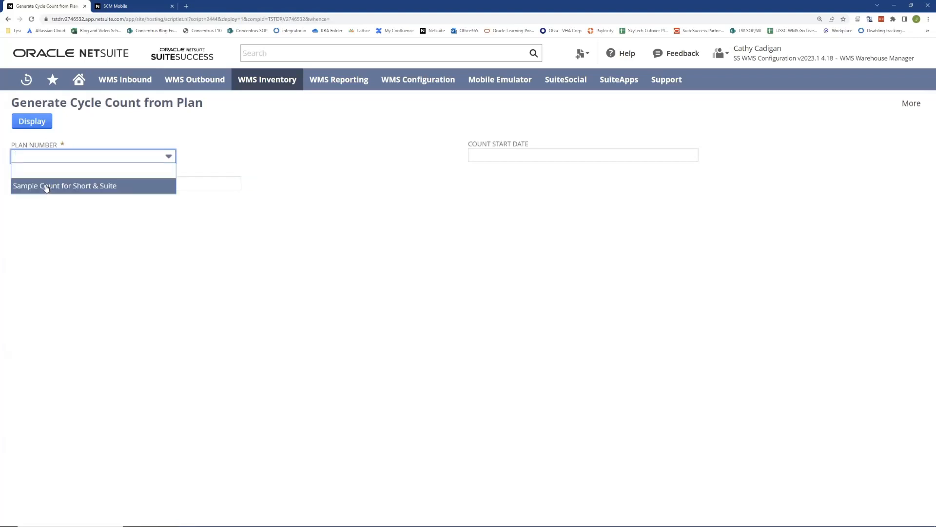
pyautogui.click(47, 187)
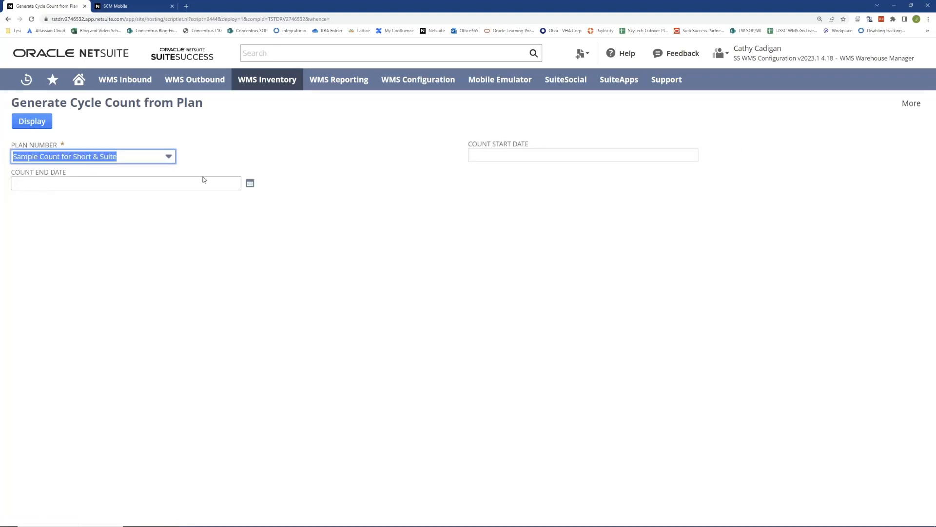
pyautogui.click(35, 122)
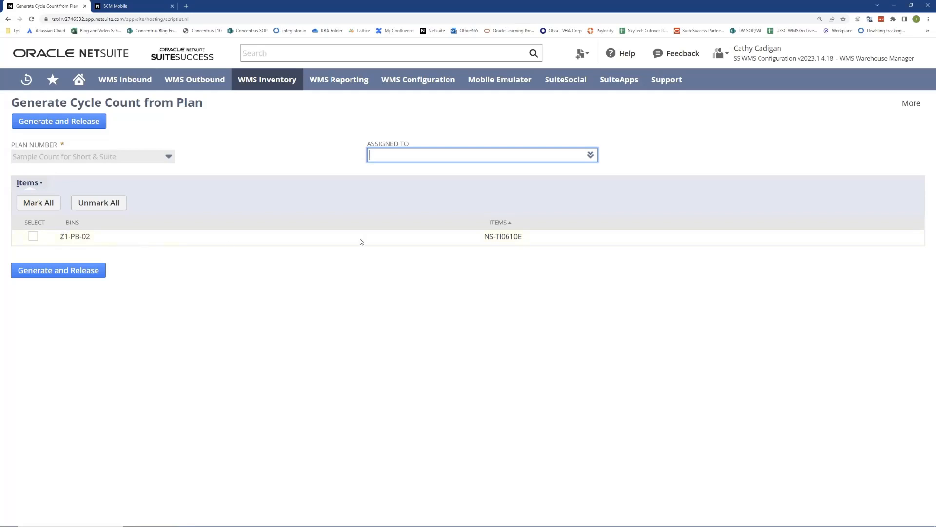
pyautogui.click(33, 237)
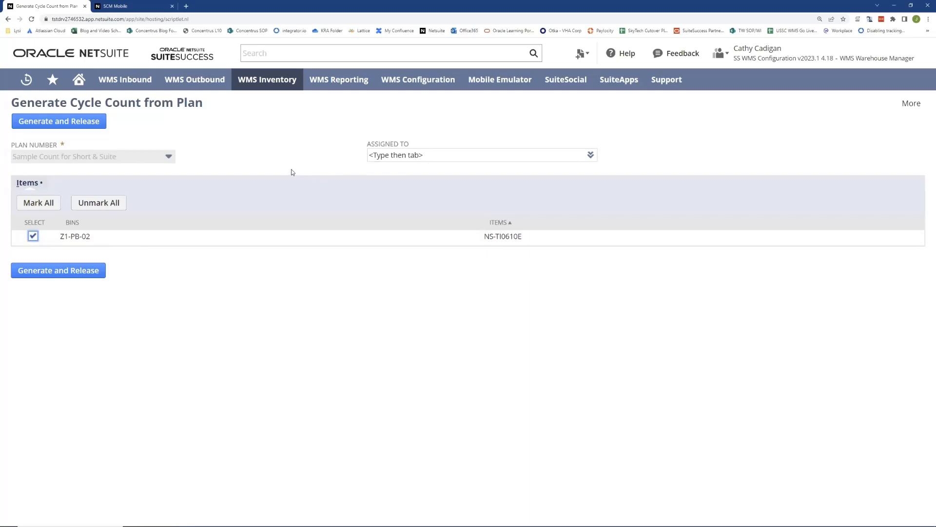
pyautogui.click(104, 127)
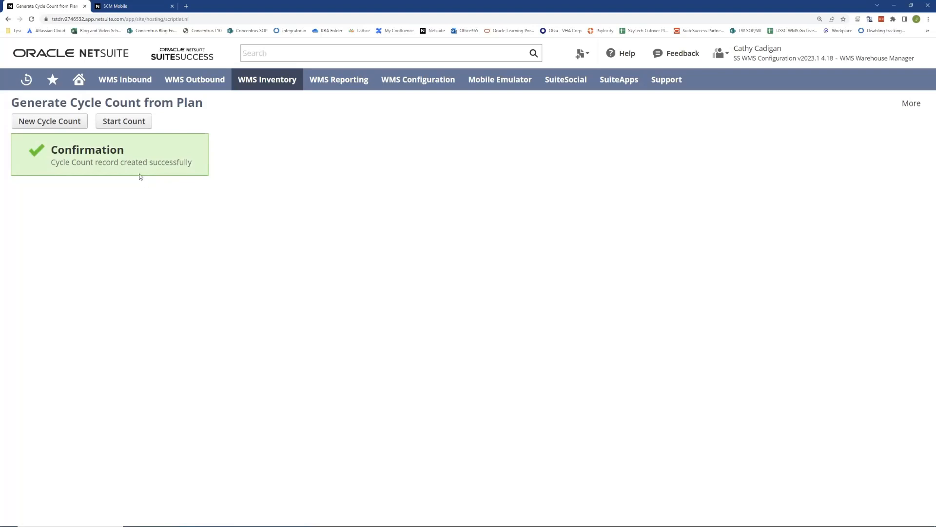
# Step: Start inventory count IC48, then switch to the SCM Mobile browser tab
pyautogui.click(120, 121)
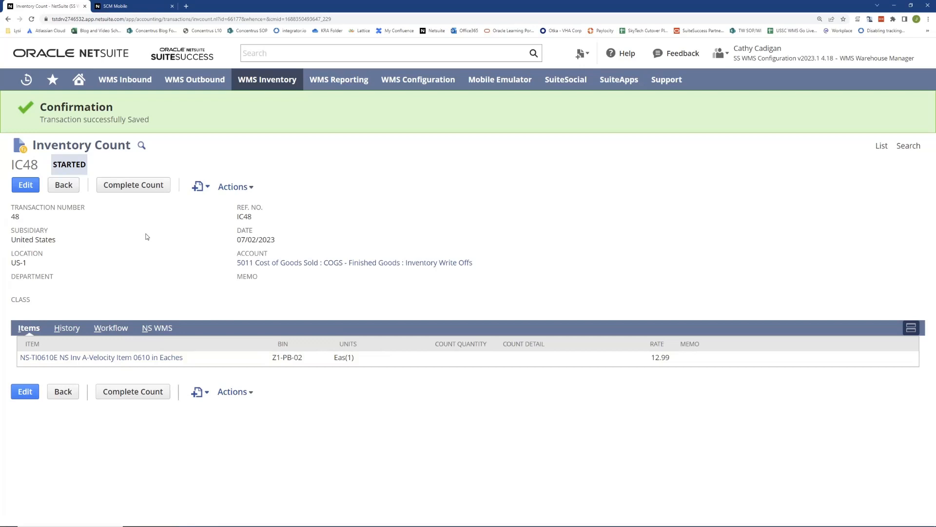
pyautogui.hotkey('ctrl', 'Tab')
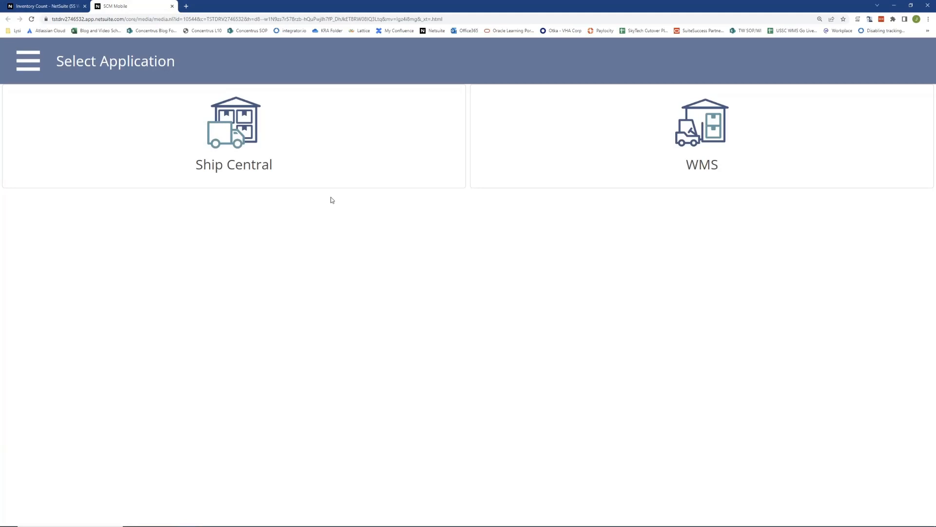
# Step: Go to WMS > Inventory > Cycle Count in SCM Mobile to list plan IC48
pyautogui.click(687, 128)
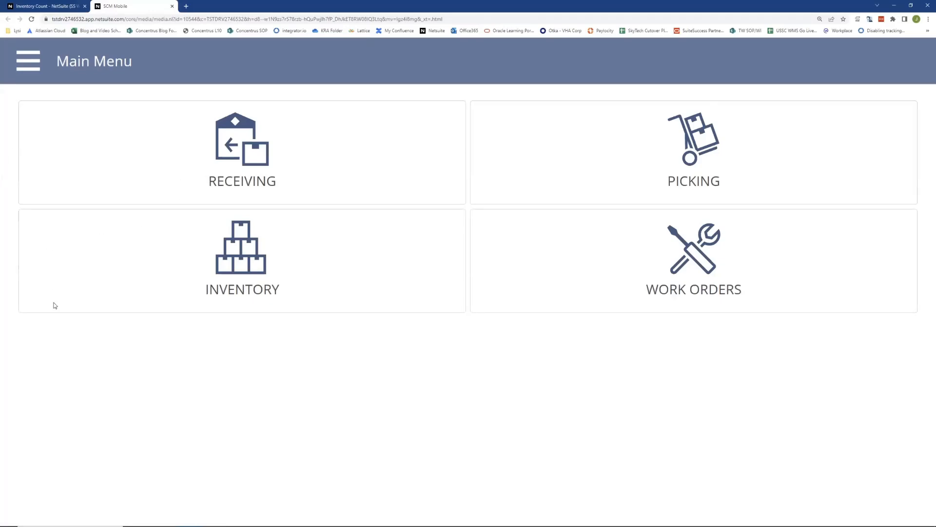
pyautogui.click(240, 253)
pyautogui.click(241, 255)
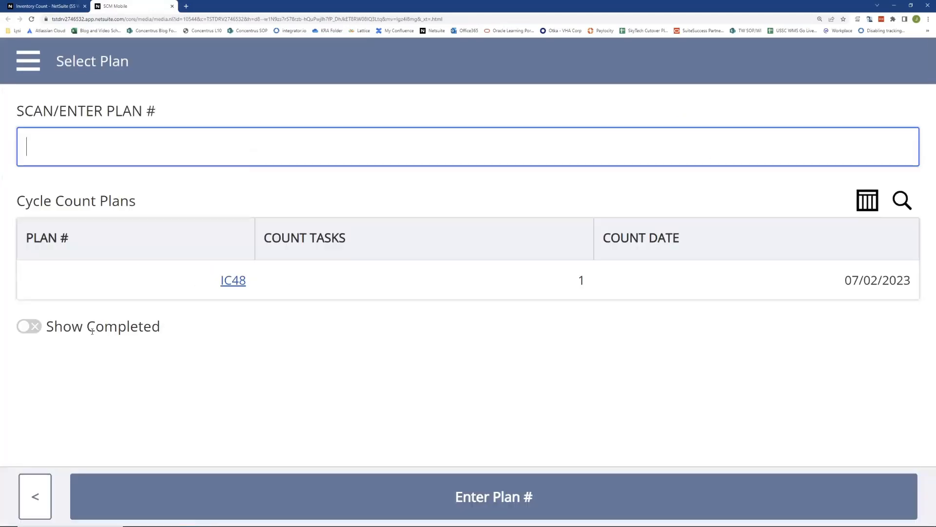
# Step: Open plan IC48 and confirm bin Z1-PB-02 and item NS-TI0610E for counting
pyautogui.click(233, 282)
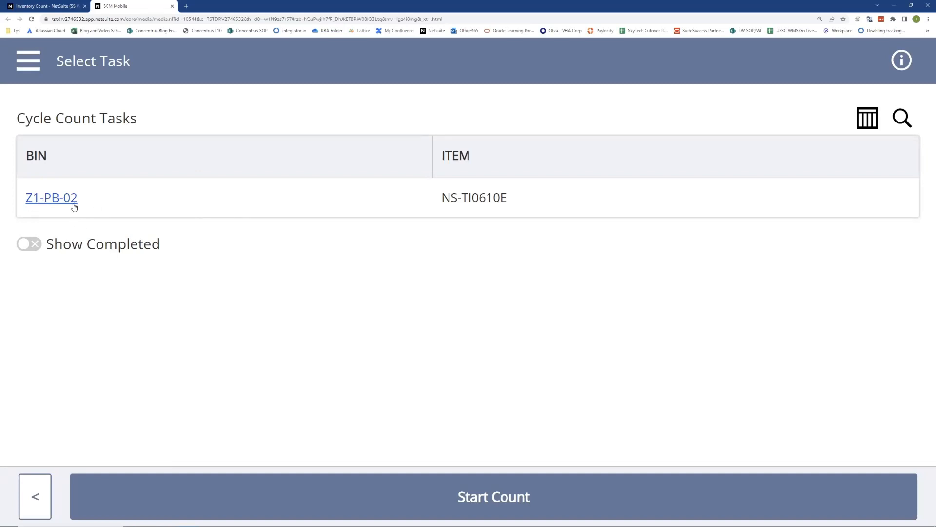
pyautogui.click(273, 209)
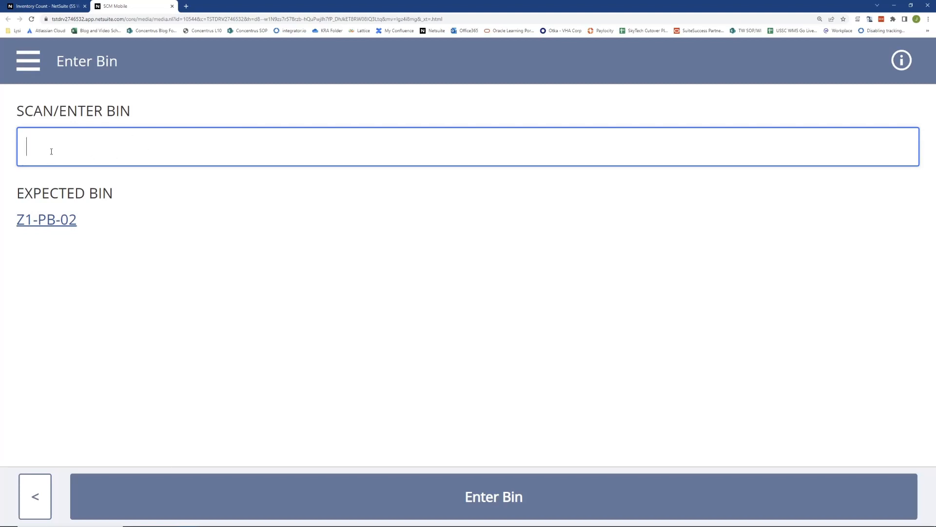
pyautogui.click(43, 222)
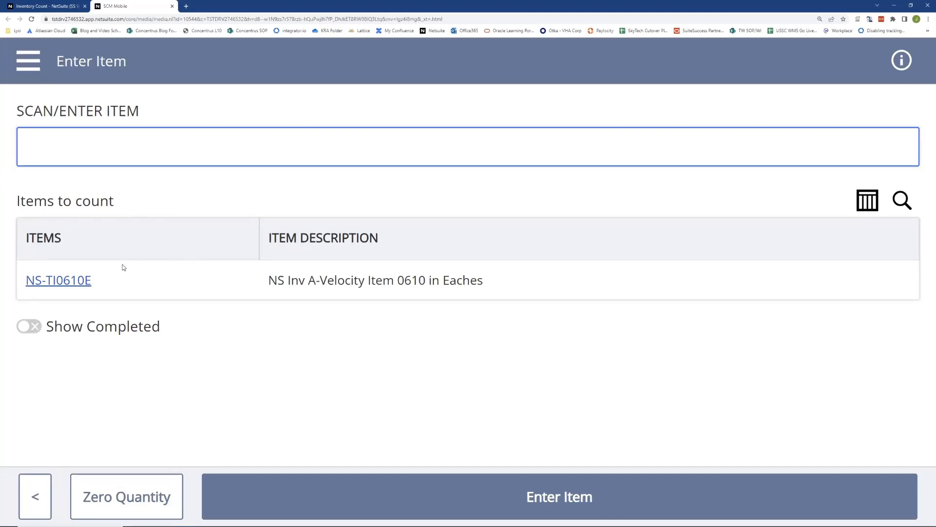
pyautogui.click(61, 280)
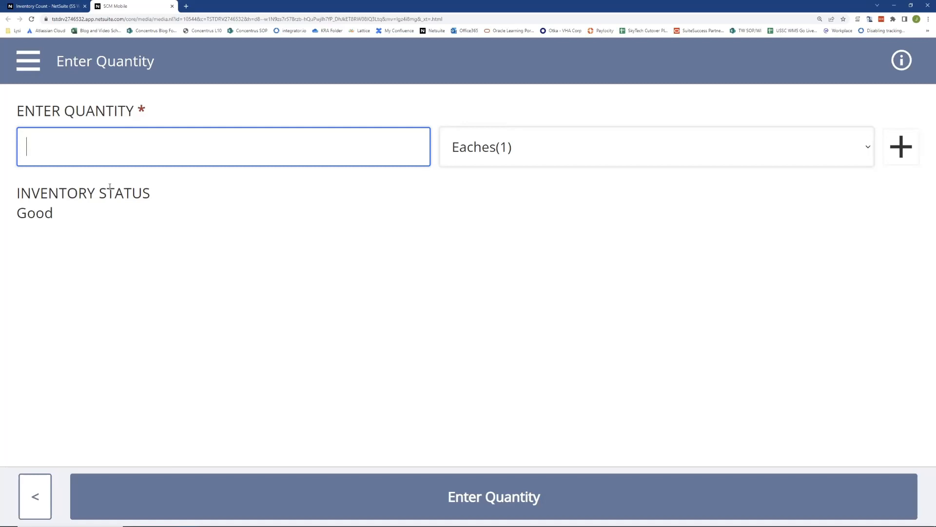
# Step: Enter a counted quantity of 200 eaches and continue to the next plan
pyautogui.write('200')
pyautogui.click(547, 510)
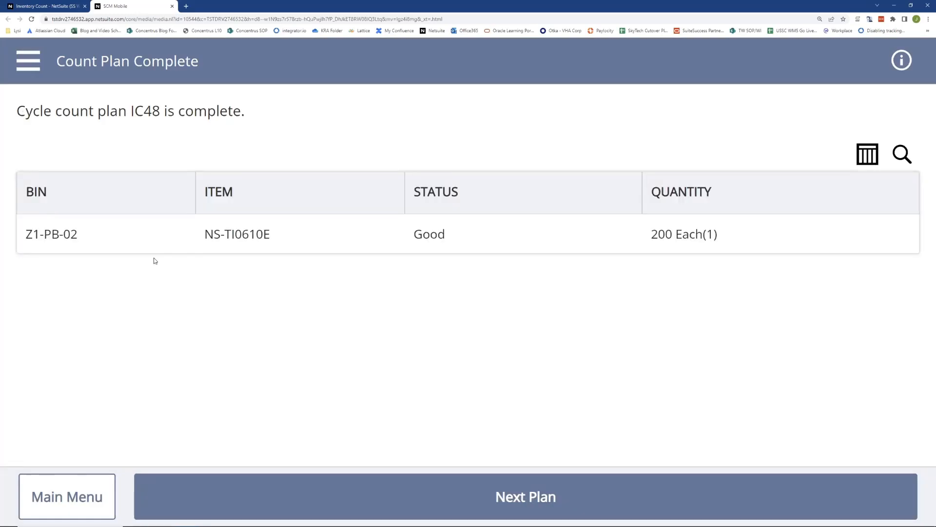
pyautogui.click(536, 509)
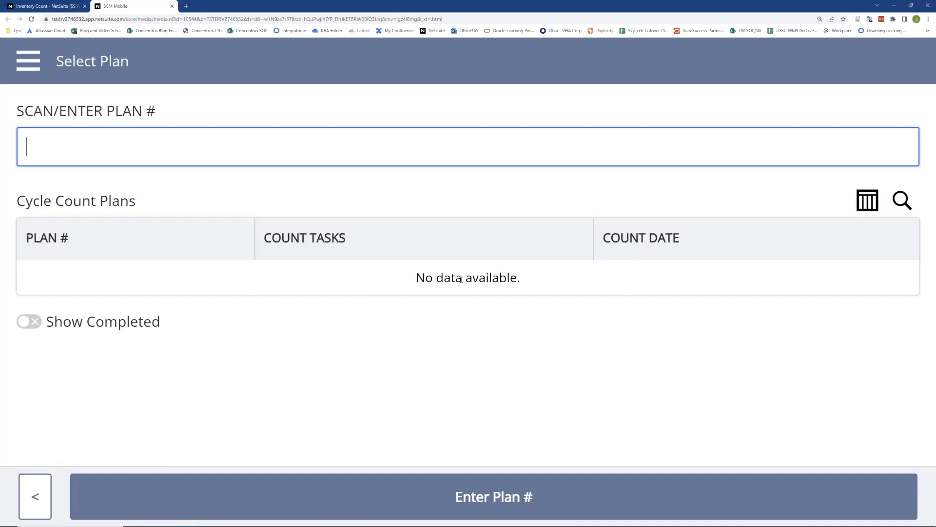
# Step: Turn on Show Completed, then switch back to the IC48 Inventory Count record
pyautogui.click(28, 321)
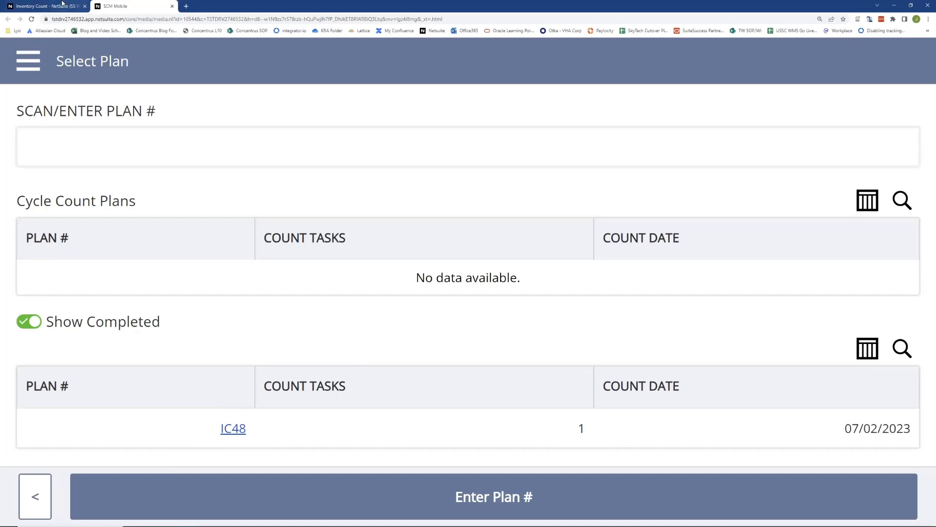
pyautogui.click(62, 3)
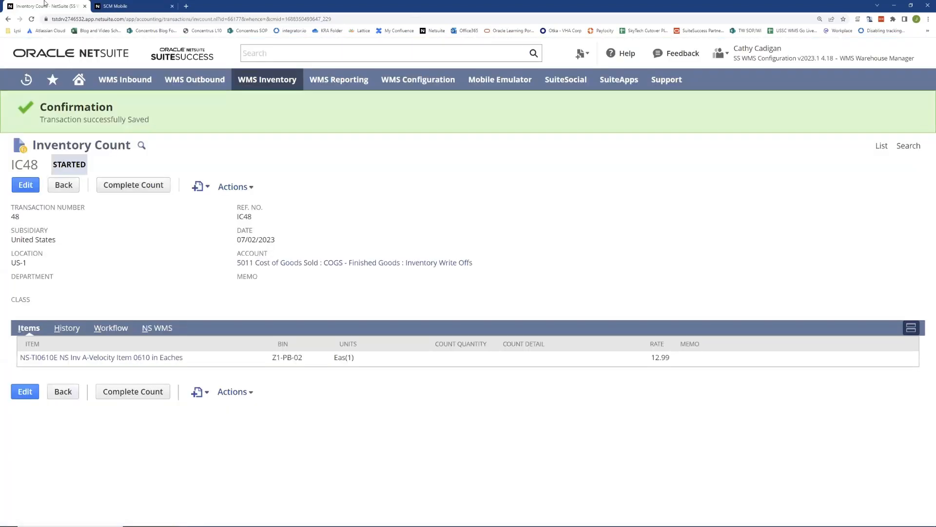
# Step: Reload IC48 to pull in the counted 200 and complete it, leaving -288 pending approval
pyautogui.rightClick(44, 3)
pyautogui.click(65, 44)
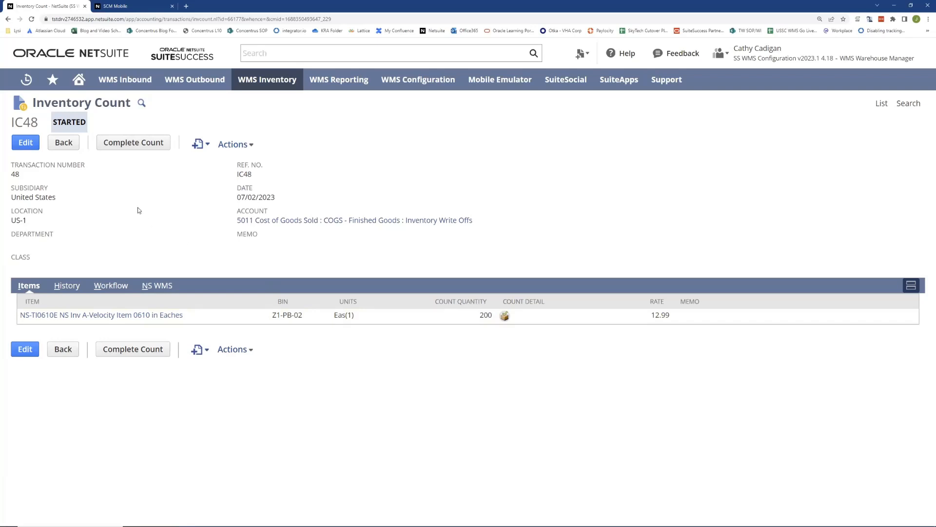
pyautogui.click(124, 143)
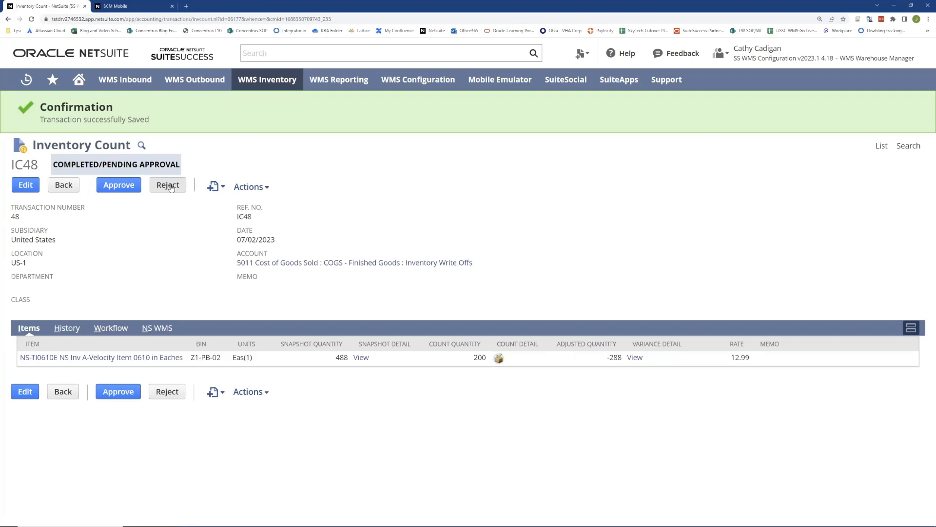
# Step: Approve IC48 and open inventory adjustment IA75 from its History inventory adjustments list
pyautogui.click(124, 188)
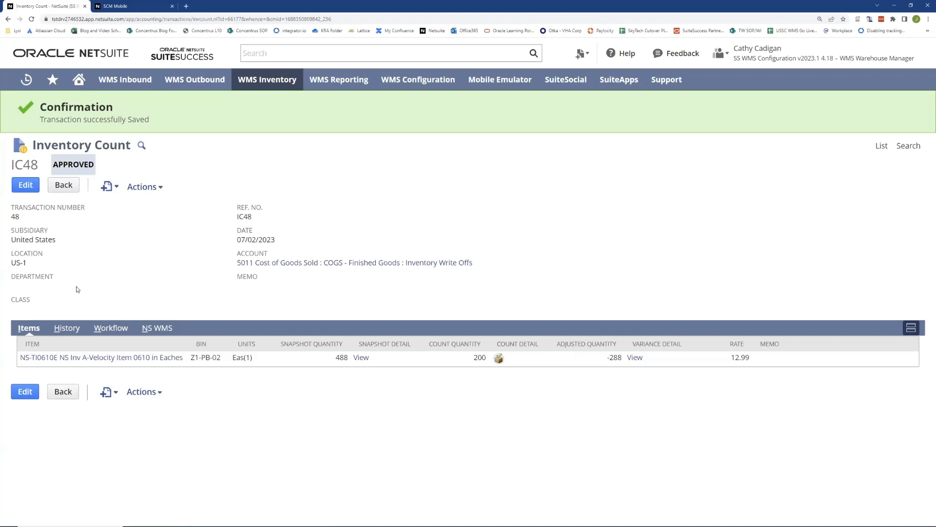
pyautogui.click(68, 327)
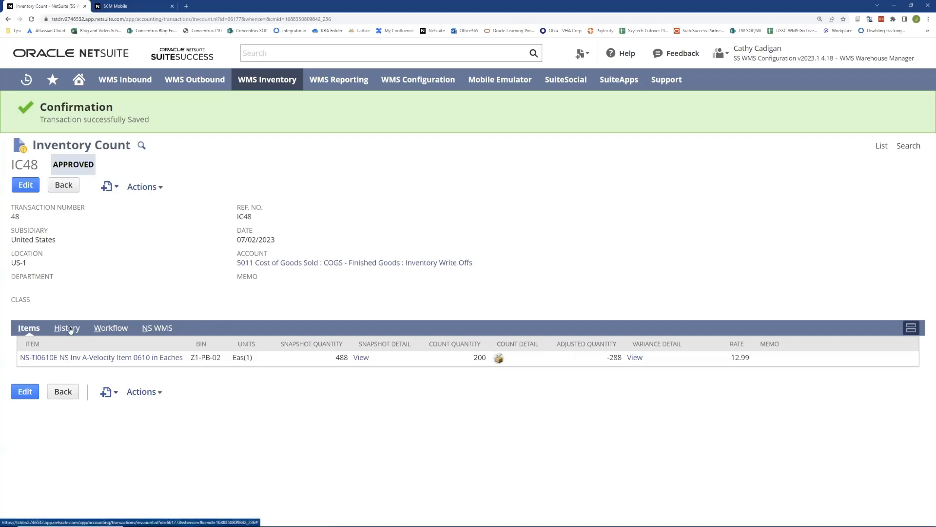
pyautogui.click(201, 349)
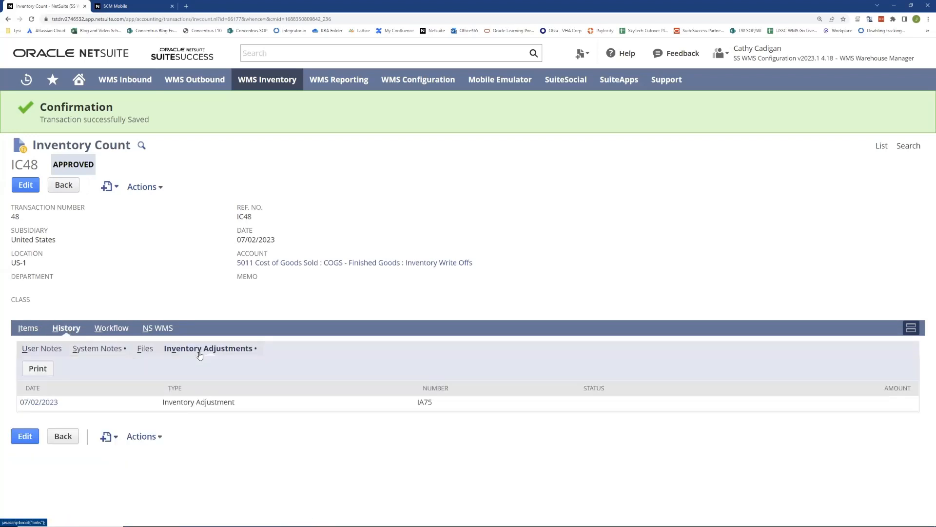
pyautogui.click(39, 403)
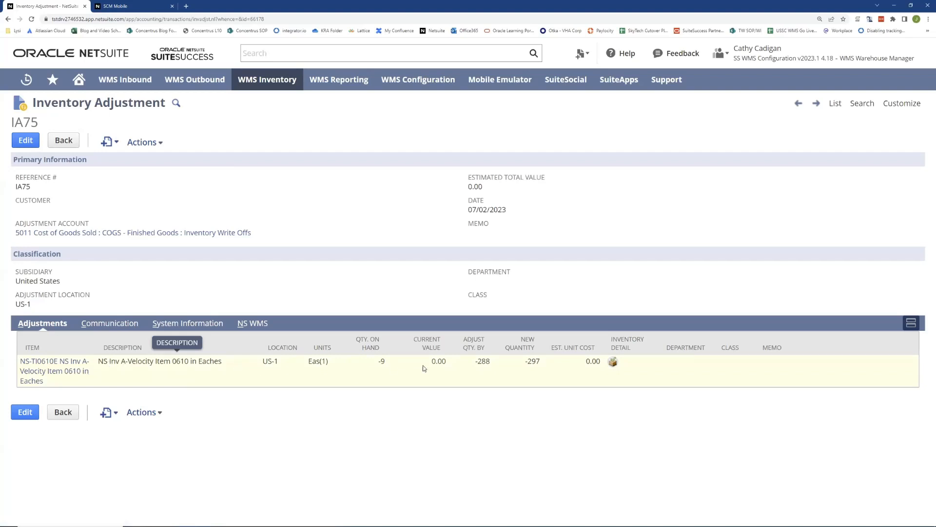
# Step: Confirm IA75 writes off -288 of NS-TI0610E from bin Z1-PB-02, then return Home
pyautogui.click(613, 361)
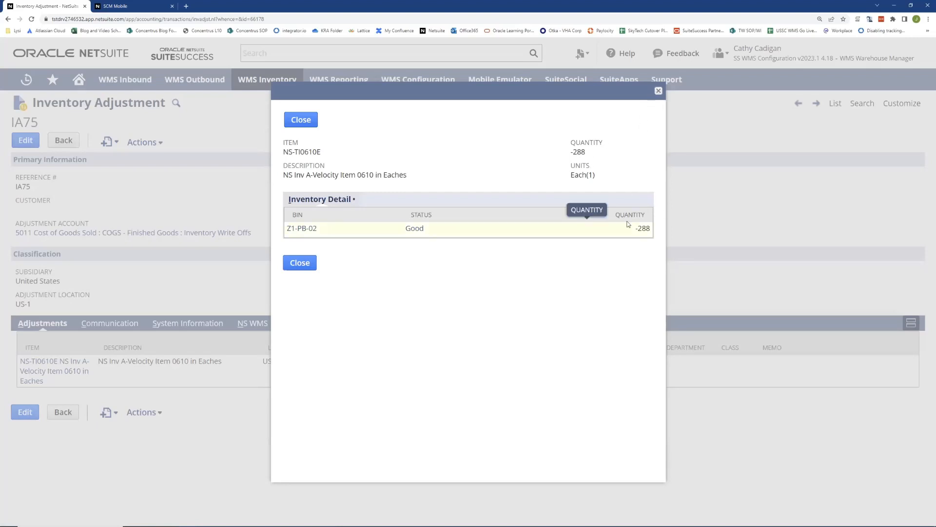
pyautogui.click(658, 91)
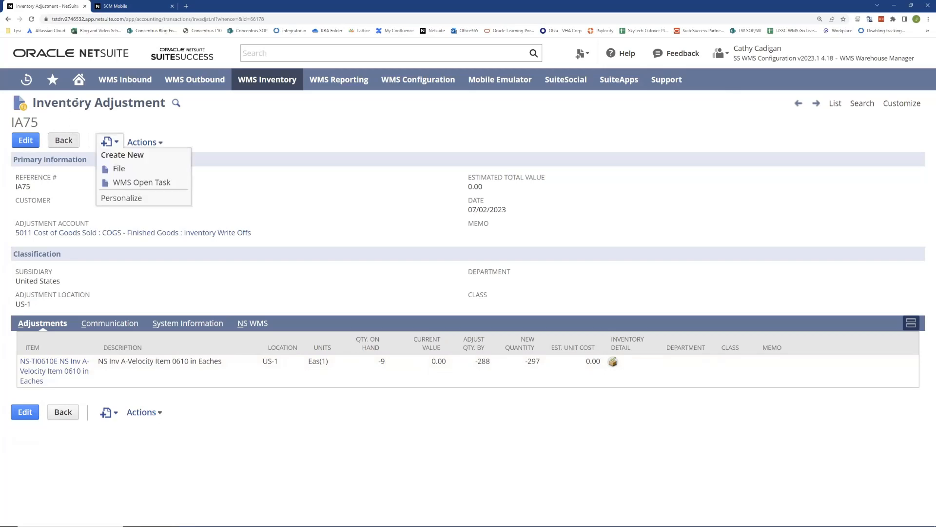
pyautogui.click(75, 81)
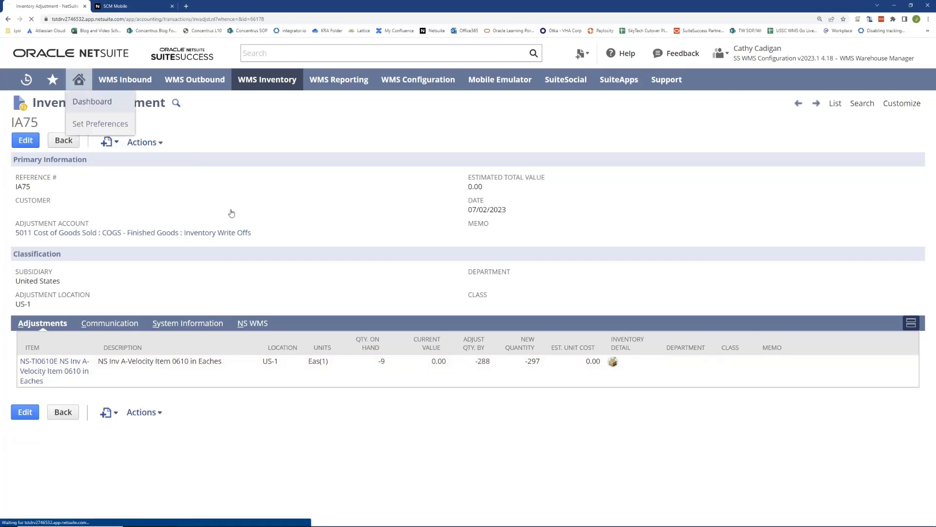